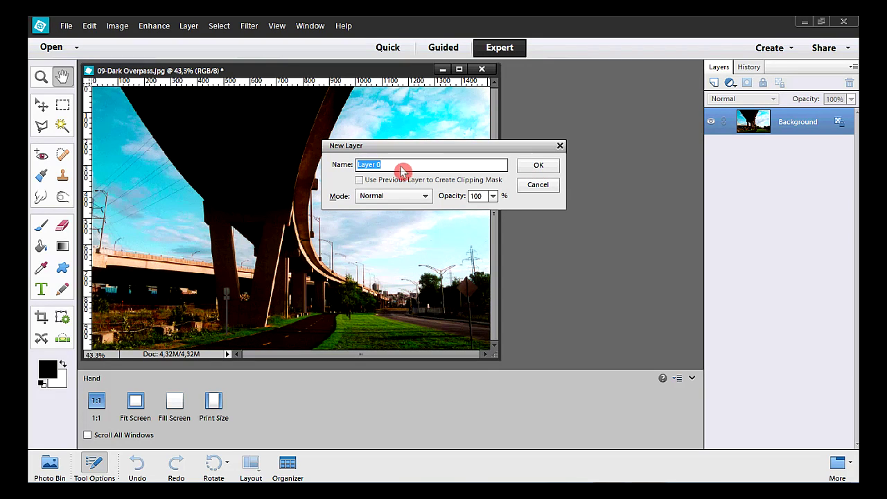
Convert the background into a regular layer named Original and duplicate that layer
left_click_drag(398, 167, 356, 166)
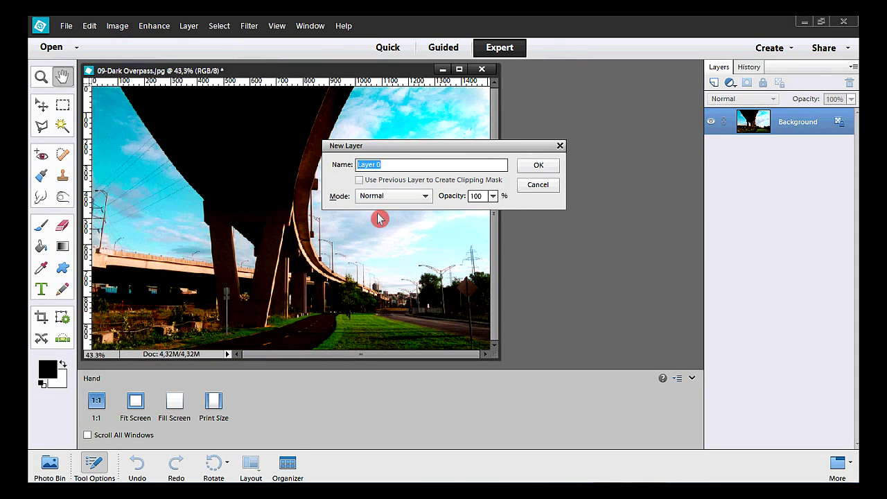
type("Original")
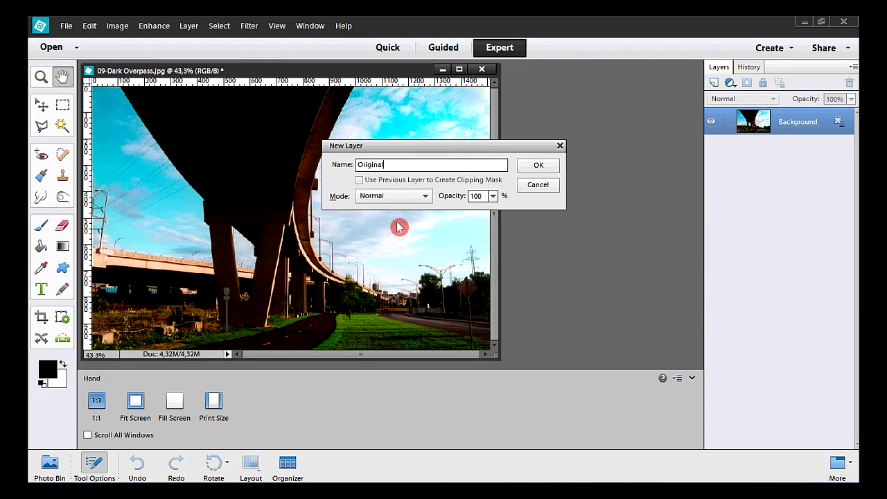
left_click(537, 167)
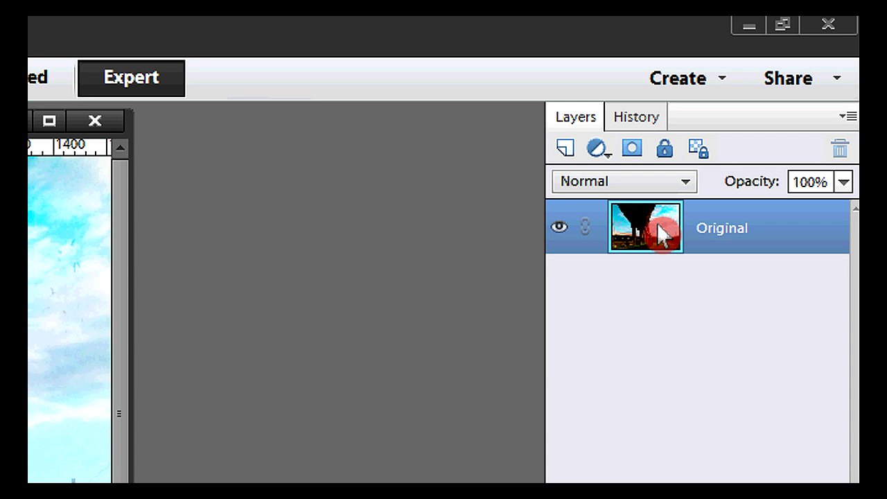
left_click_drag(656, 225, 559, 144)
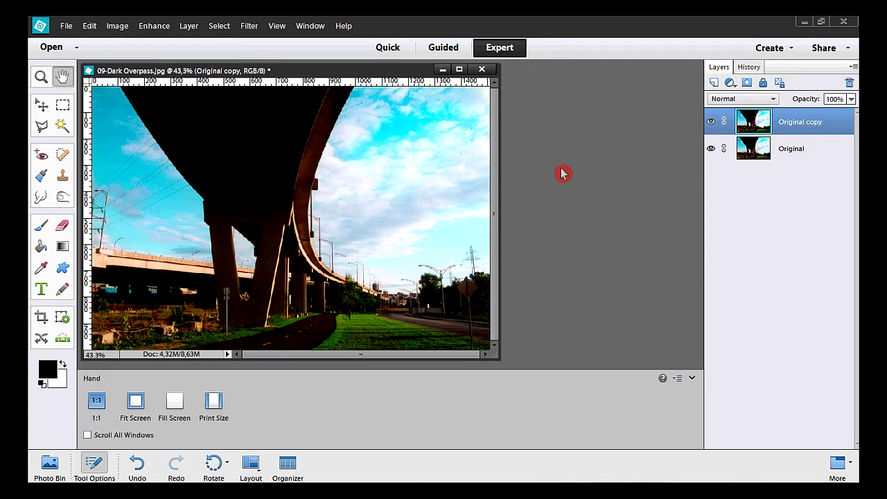
Select the dark underside of the overpass with the Polygonal Lasso, using a 20 px feather and anti-aliasing
left_click(42, 127)
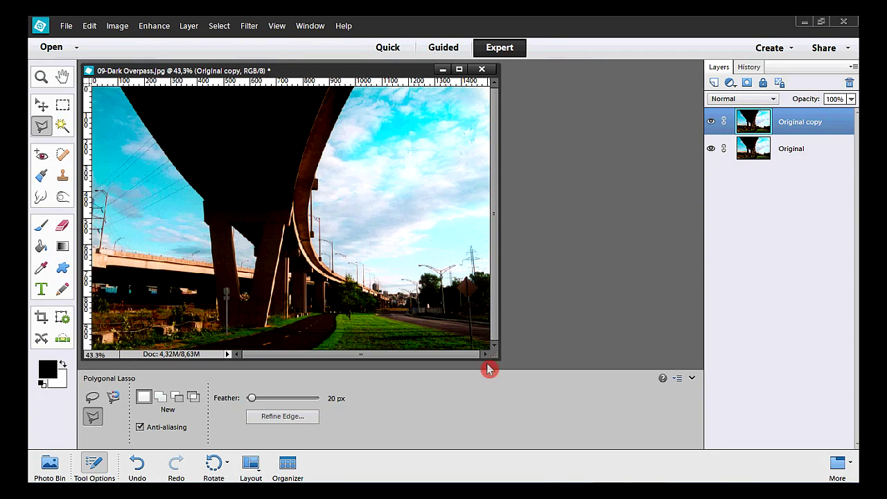
left_click_drag(497, 361, 518, 380)
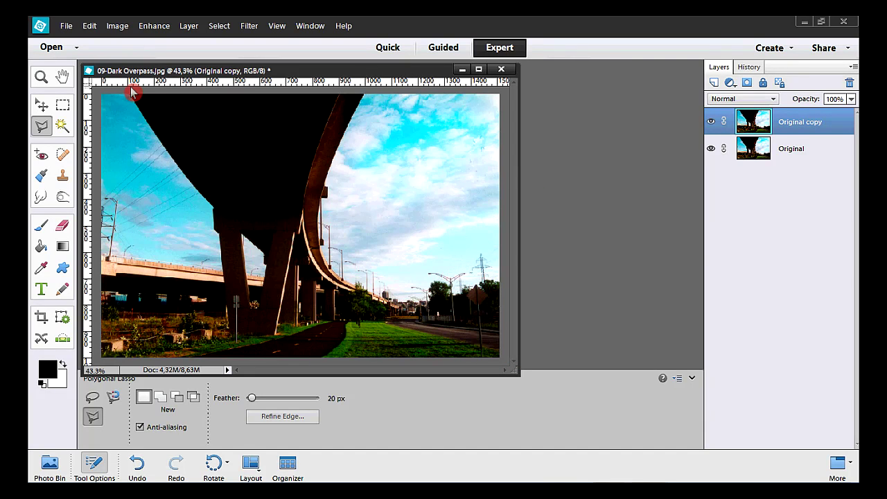
left_click(131, 91)
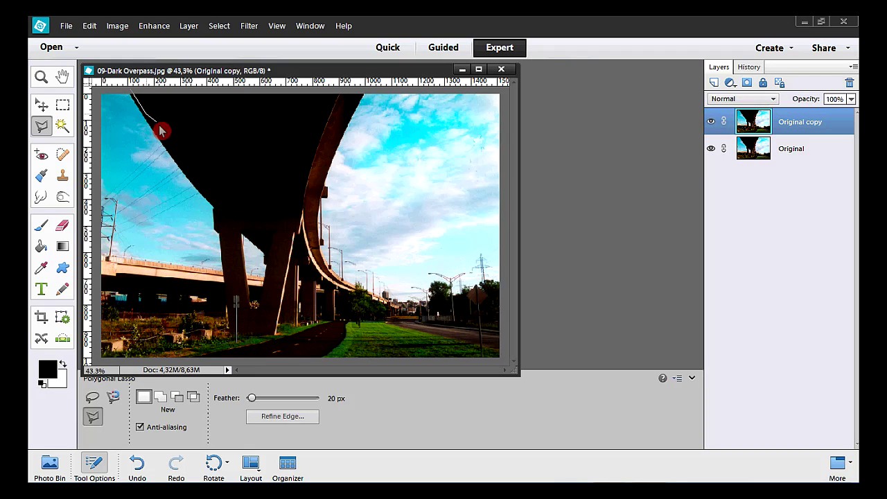
left_click(178, 163)
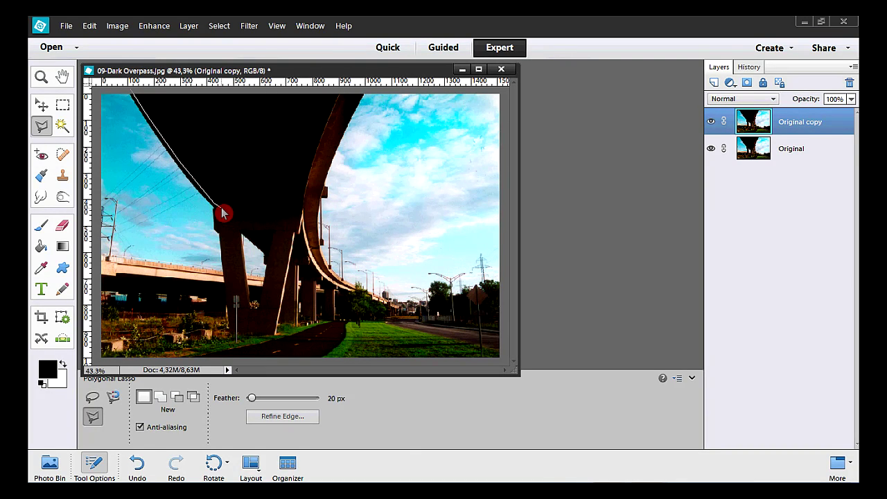
left_click(220, 208)
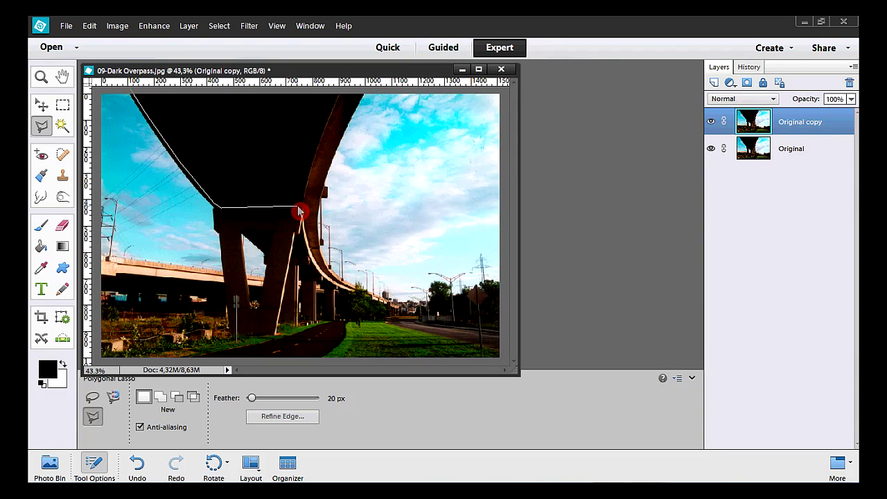
left_click(302, 207)
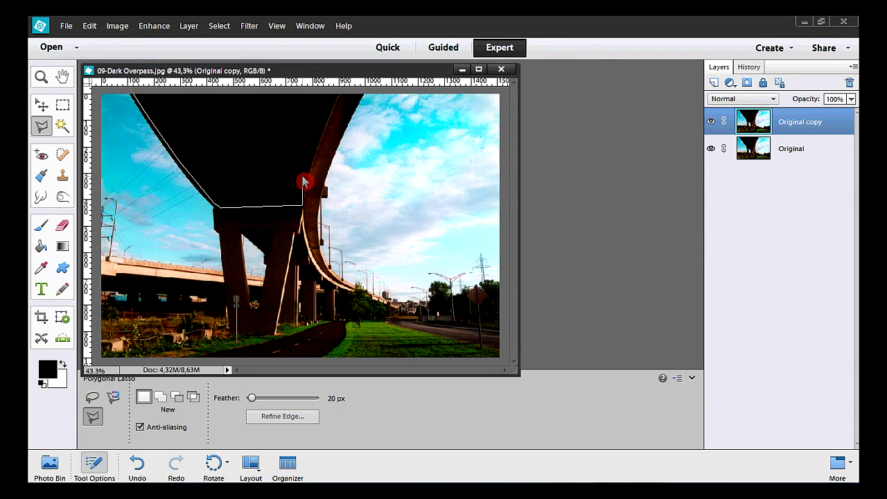
left_click(306, 171)
left_click(324, 123)
left_click(337, 92)
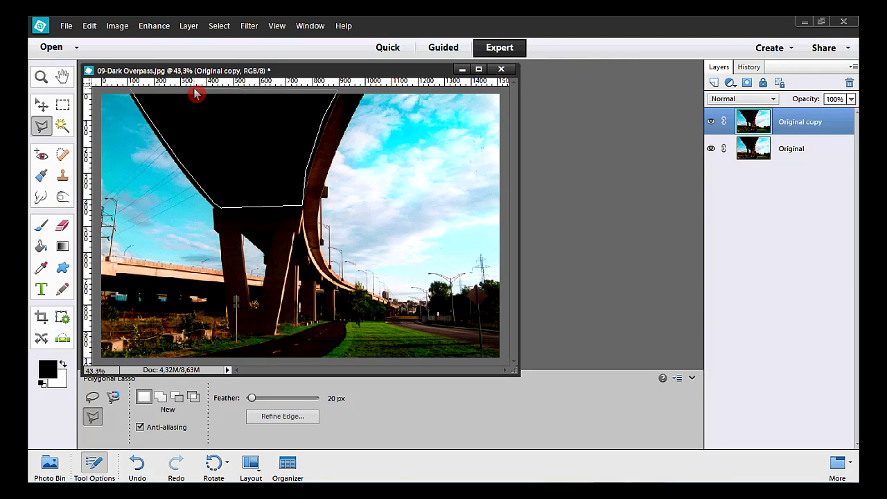
left_click(130, 93)
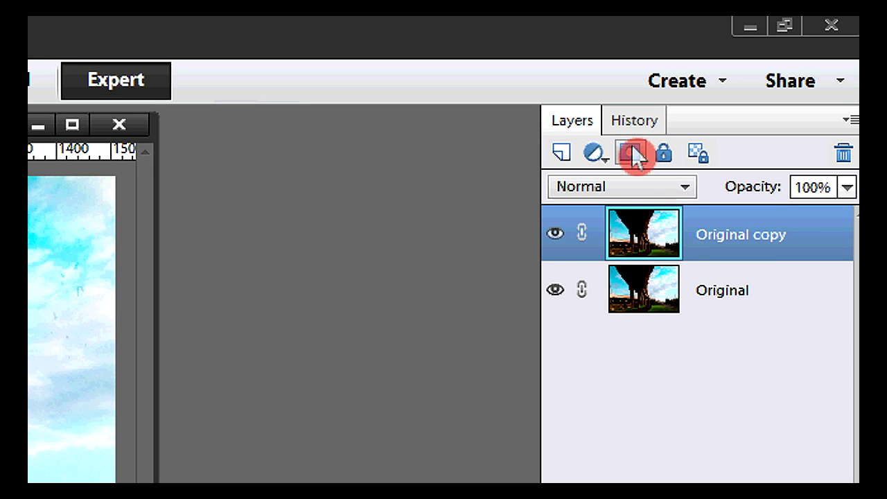
Add a layer mask from the selection to the duplicate layer and rename the layer Brighter
left_click(634, 147)
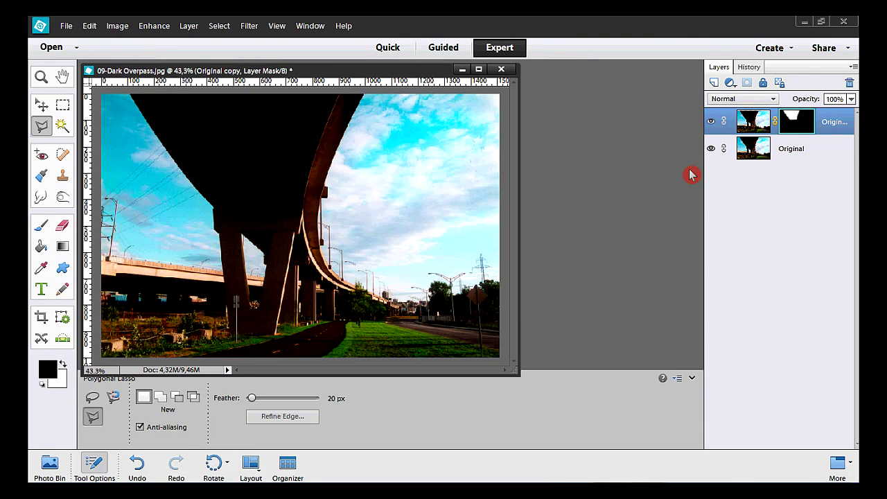
double_click(830, 123)
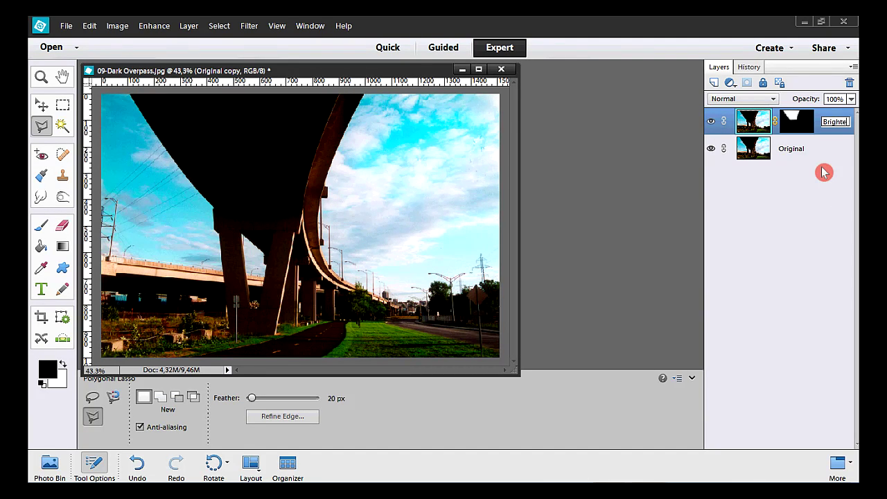
key("Return")
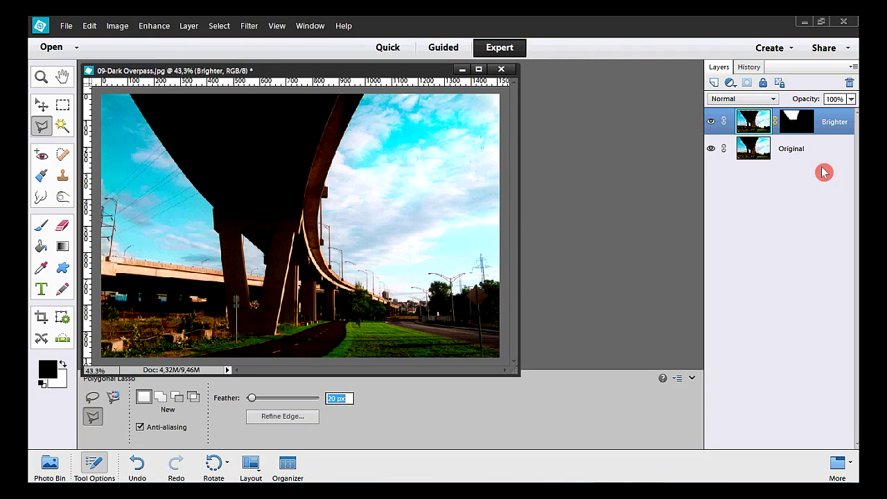
Display the Brighter layer's mask on its own in the document, and return to the normal image view
key("alt")
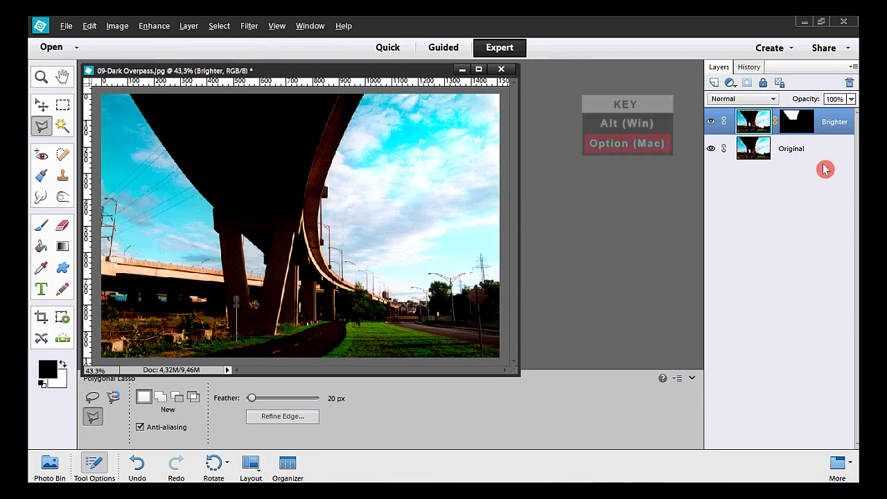
left_click(800, 124, "alt")
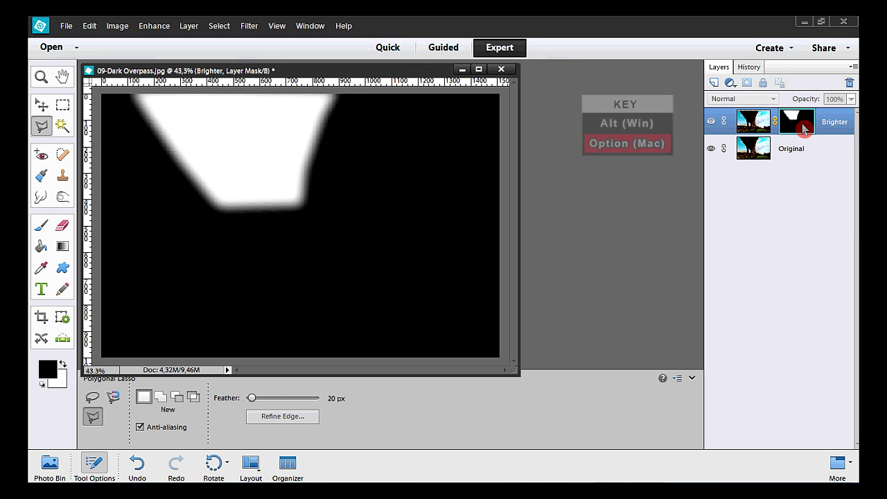
left_click(804, 129, "alt")
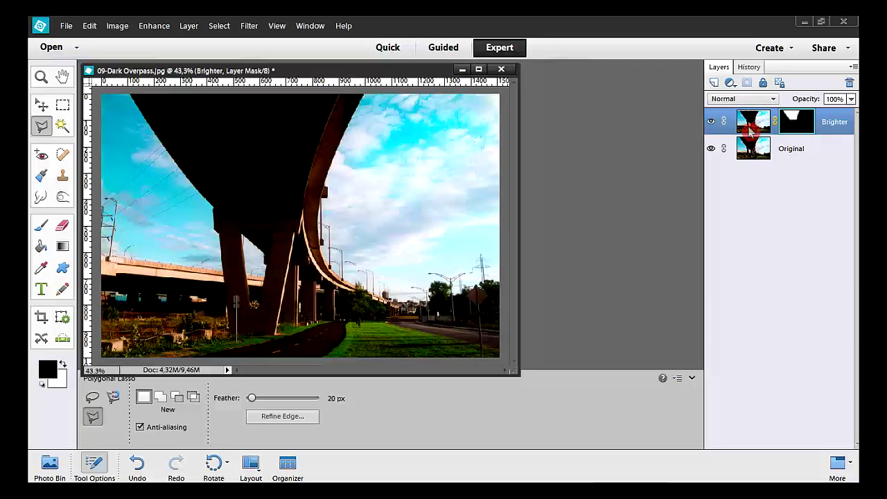
Apply a Levels adjustment to the Brighter layer's image rather than its mask, with the RGB white input level at 30
left_click(751, 125)
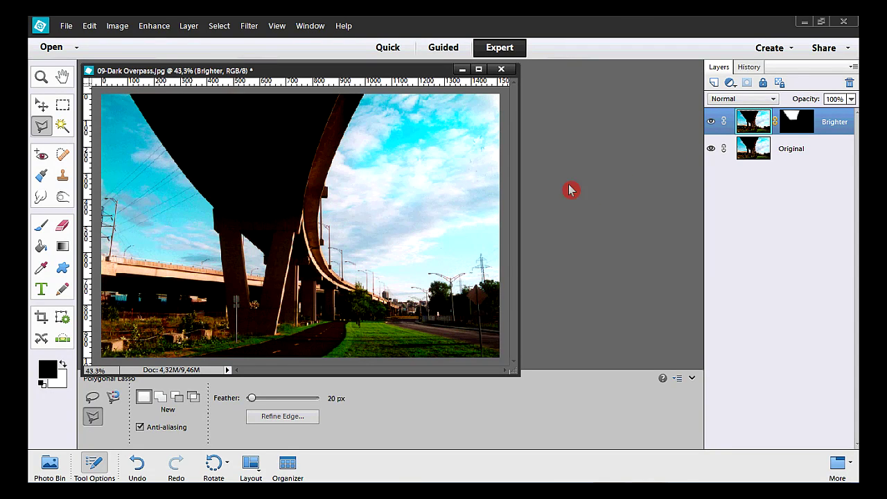
left_click(165, 26)
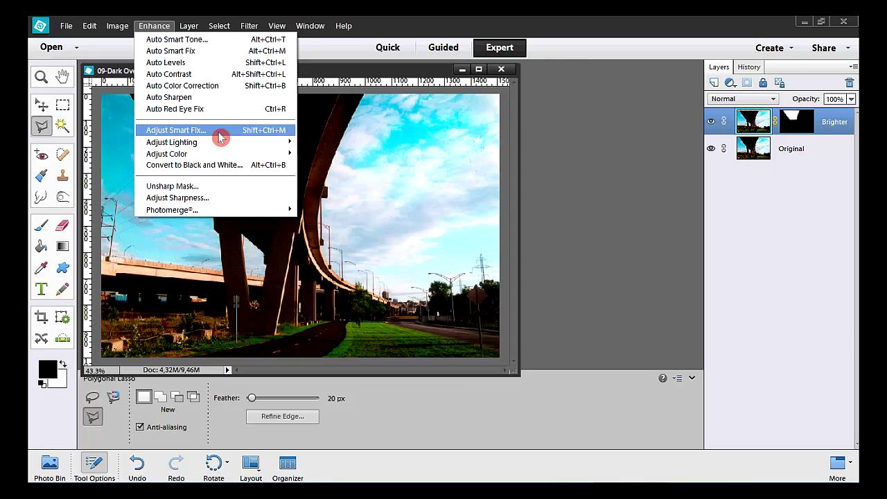
mouse_move(222, 147)
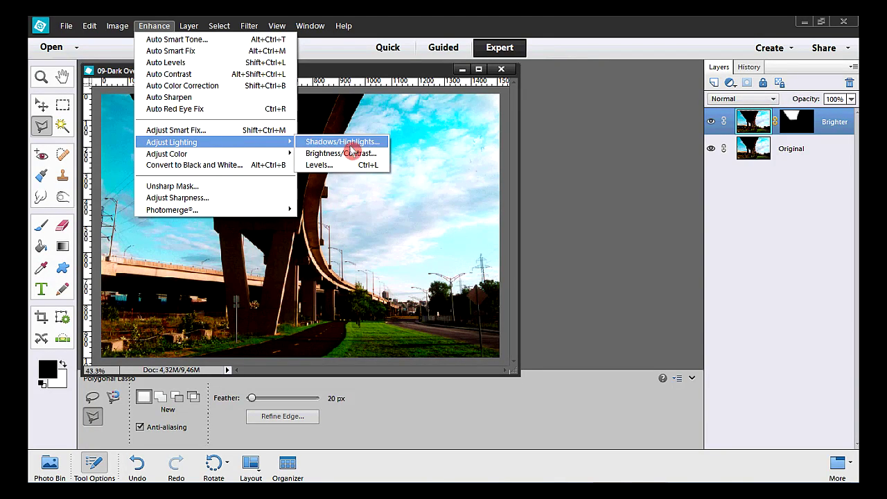
left_click(345, 166)
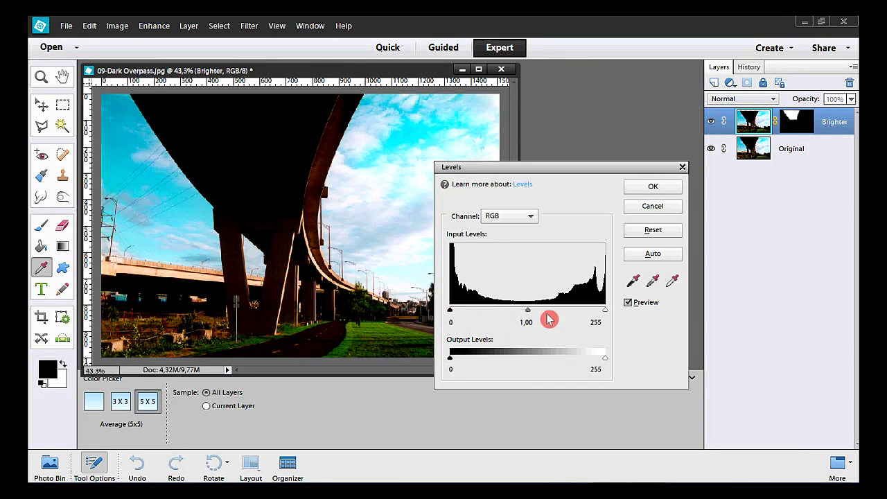
left_click_drag(605, 313, 470, 309)
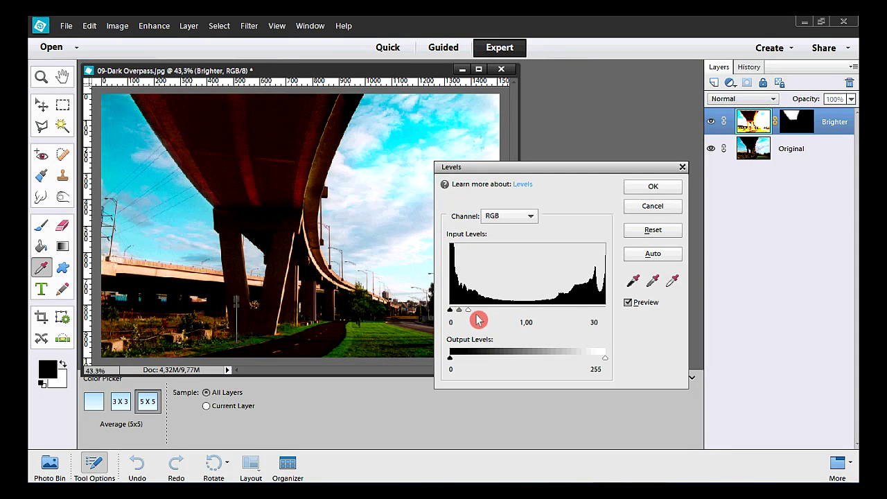
left_click(638, 188)
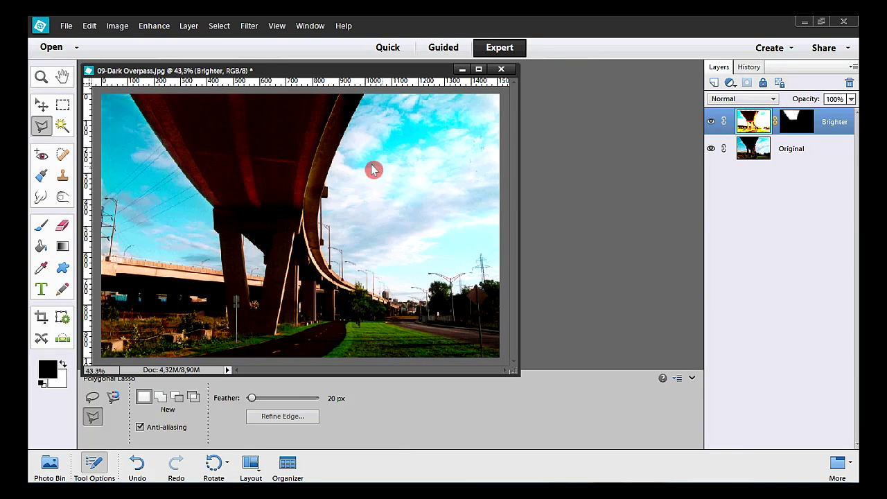
Start another Levels adjustment on the Brighter layer and set the Red channel's midtone input level to 0,77
left_click(41, 77)
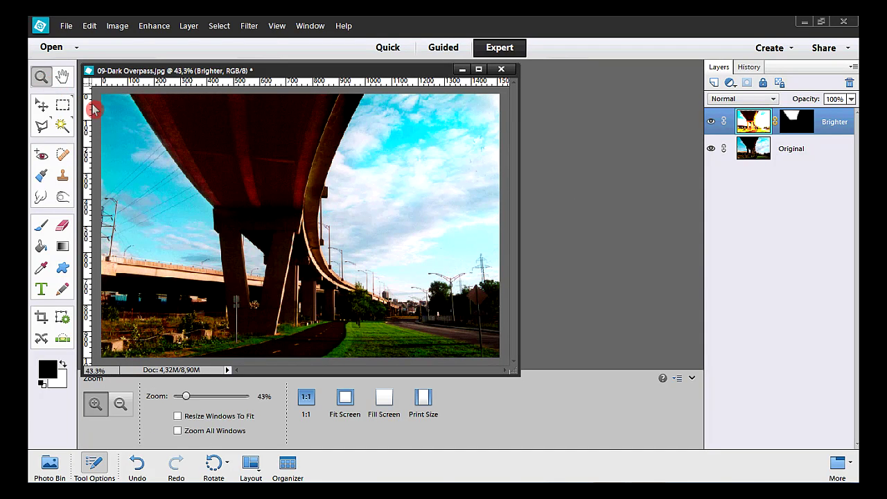
left_click_drag(357, 223, 185, 108)
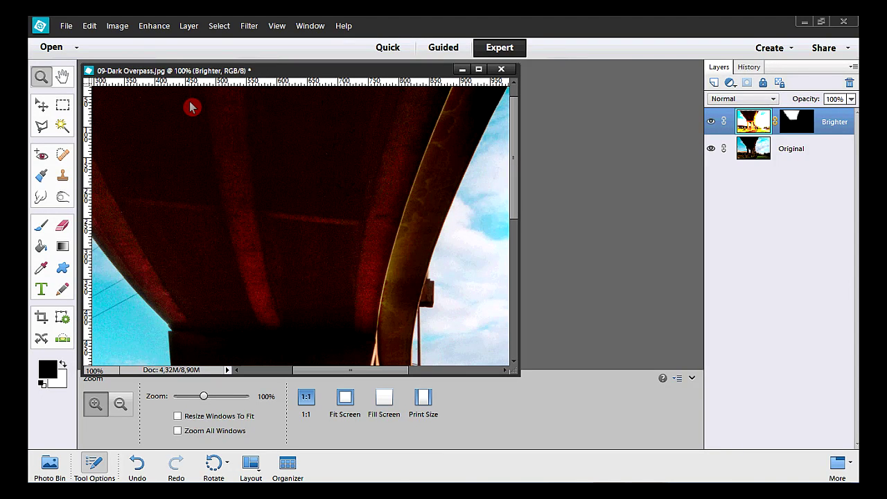
double_click(63, 77)
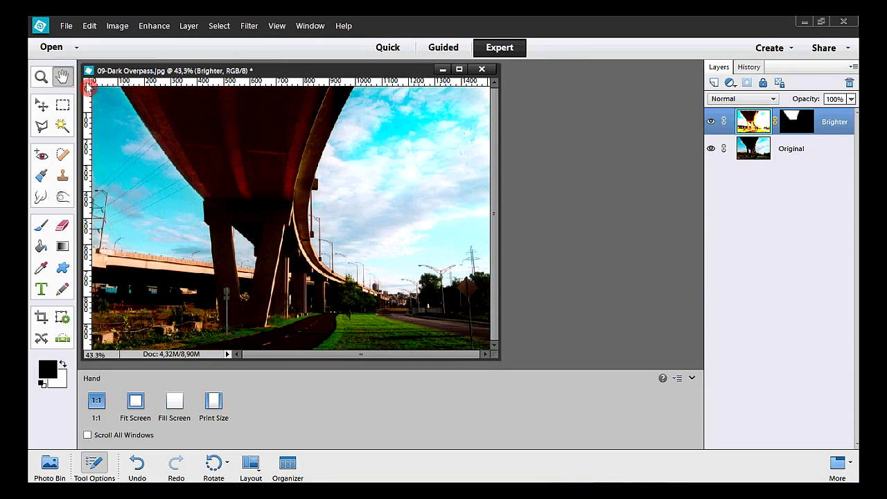
left_click(154, 27)
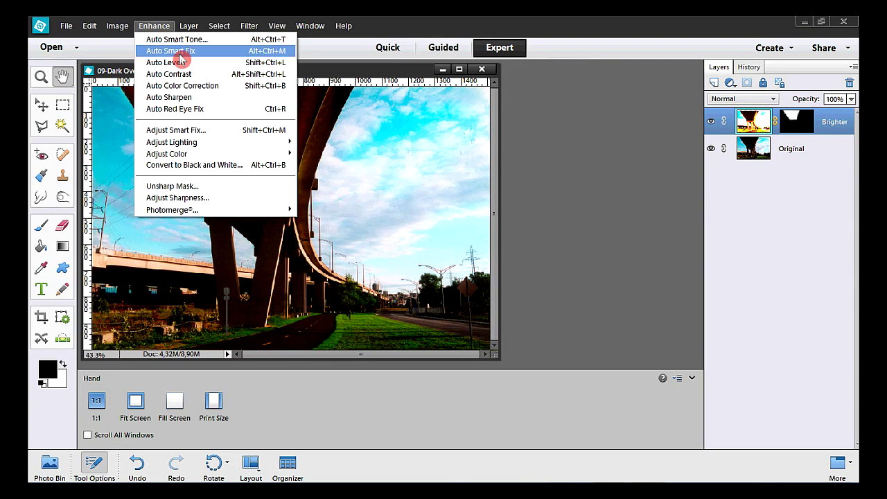
mouse_move(234, 144)
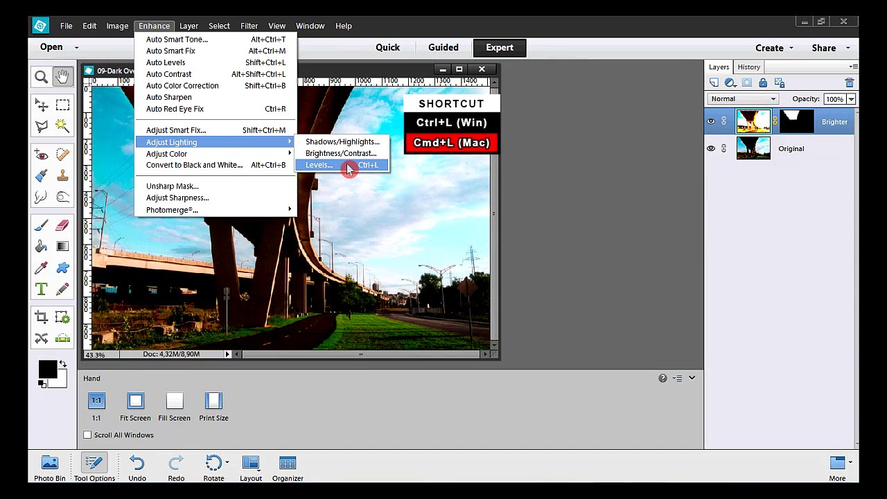
left_click(349, 168)
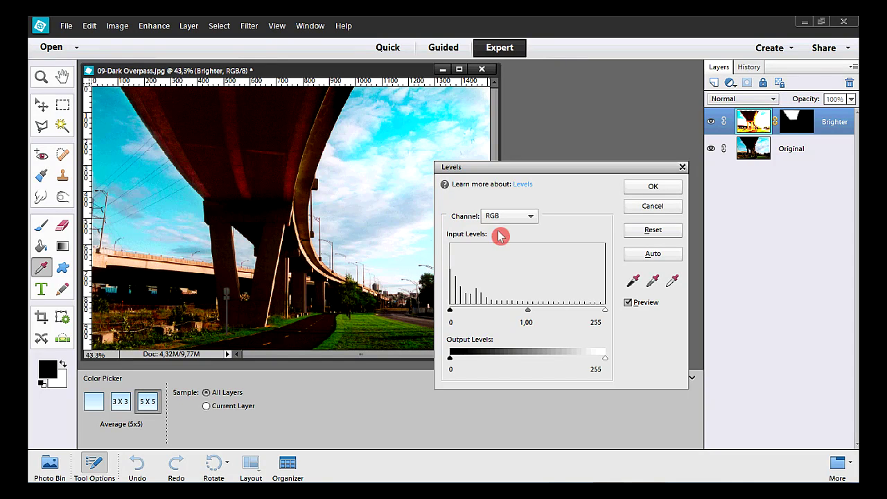
left_click(534, 217)
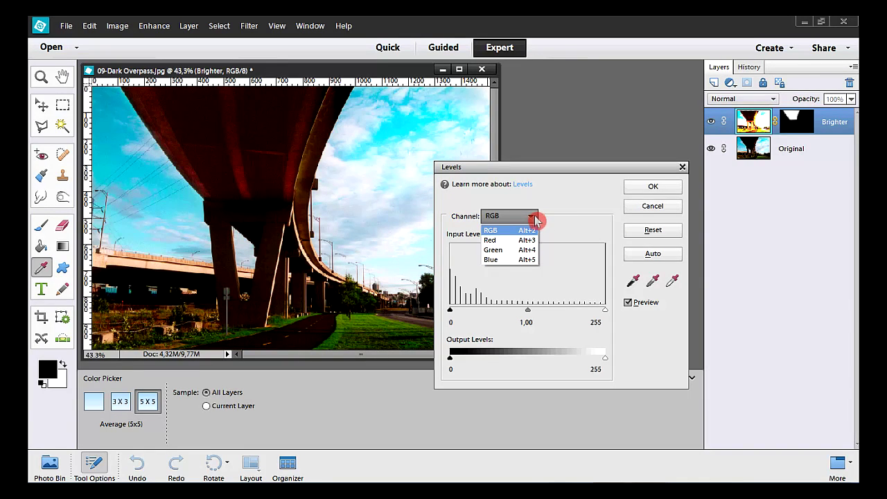
left_click(530, 242)
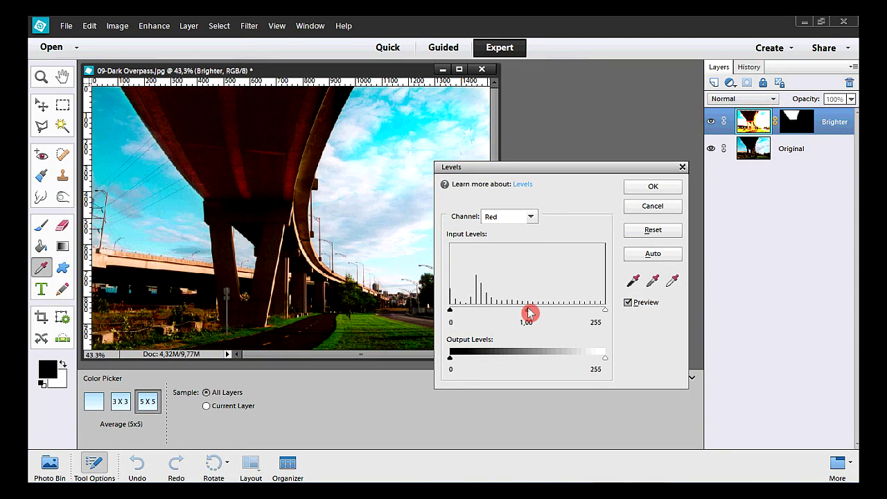
left_click_drag(536, 313, 555, 311)
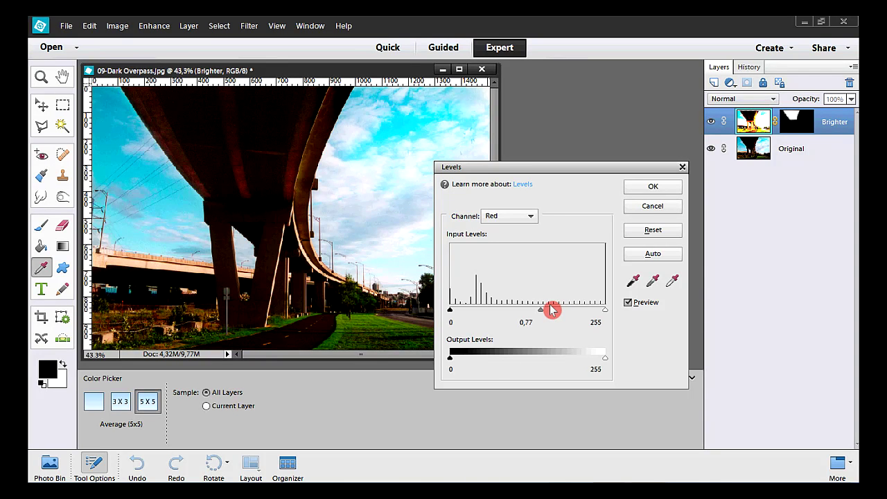
Set the Blue channel's midtone input level to 0,86 and apply the Levels adjustment to the Brighter layer
left_click(511, 215)
left_click(512, 215)
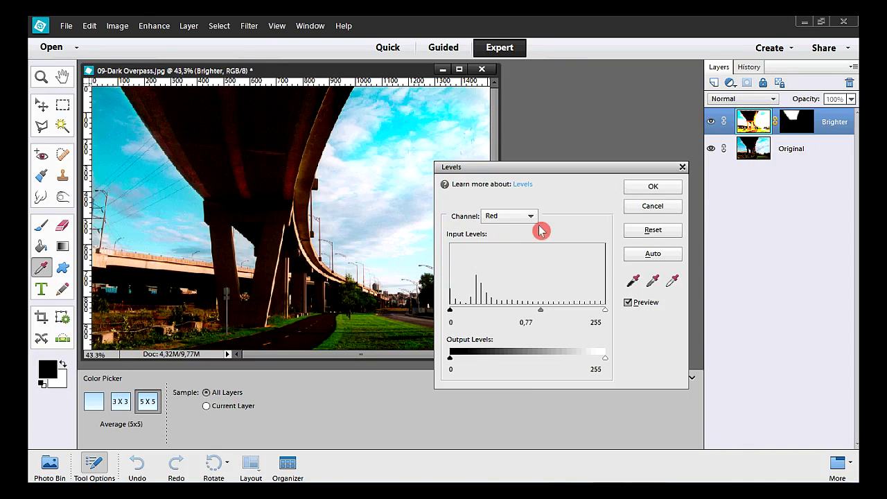
left_click(535, 221)
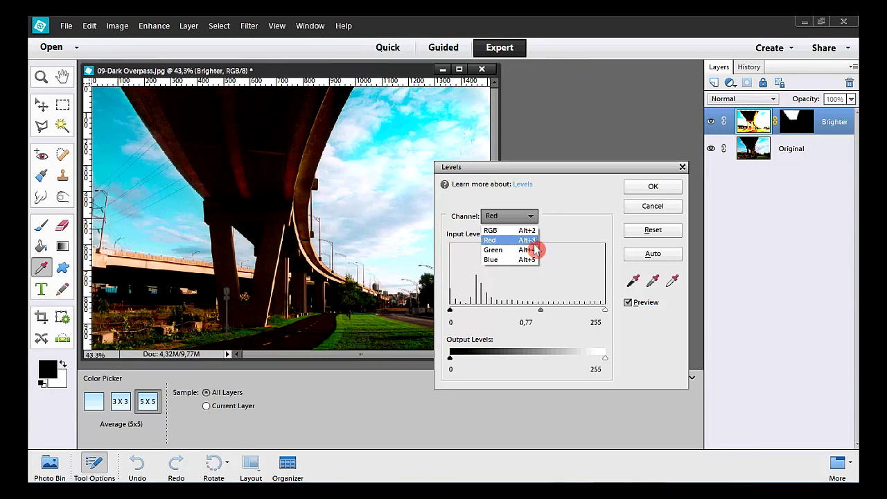
left_click(527, 266)
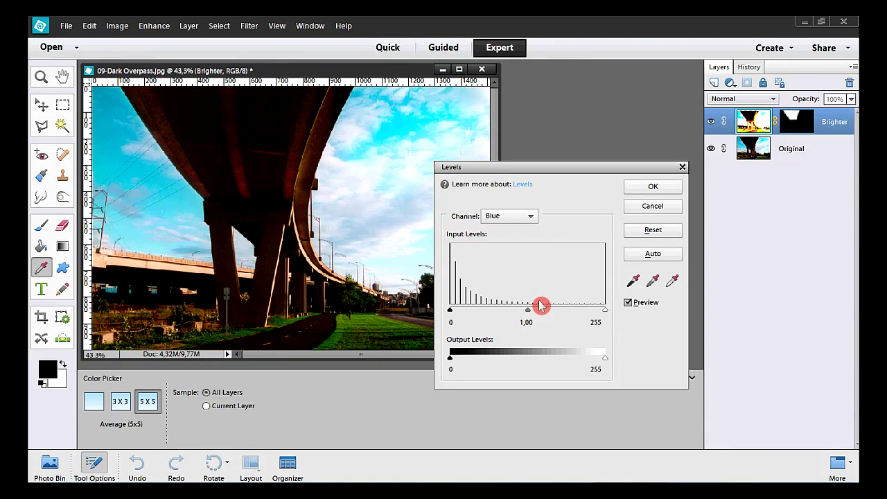
mouse_move(528, 314)
left_mouse_down()
mouse_move(478, 319)
mouse_move(600, 309)
mouse_move(540, 315)
left_mouse_up()
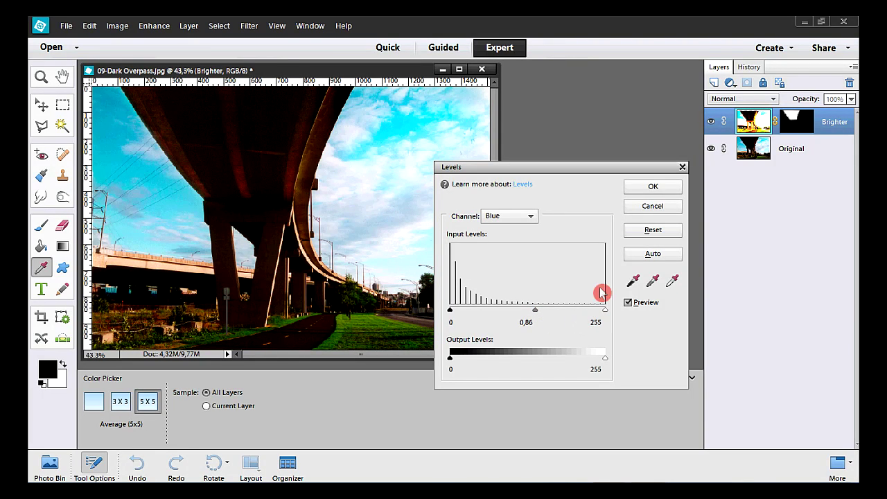
left_click(651, 187)
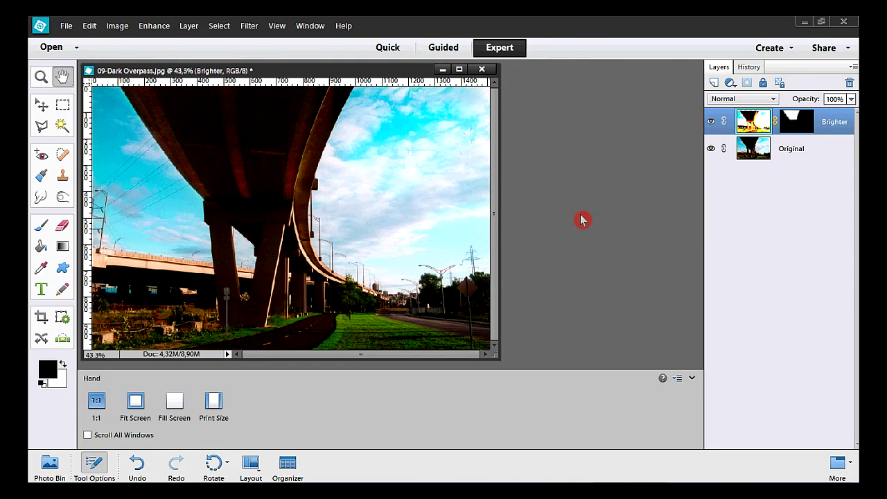
Start a Hue/Saturation adjustment on the Brighter layer and set the saturation of the Reds to -24
left_click(156, 27)
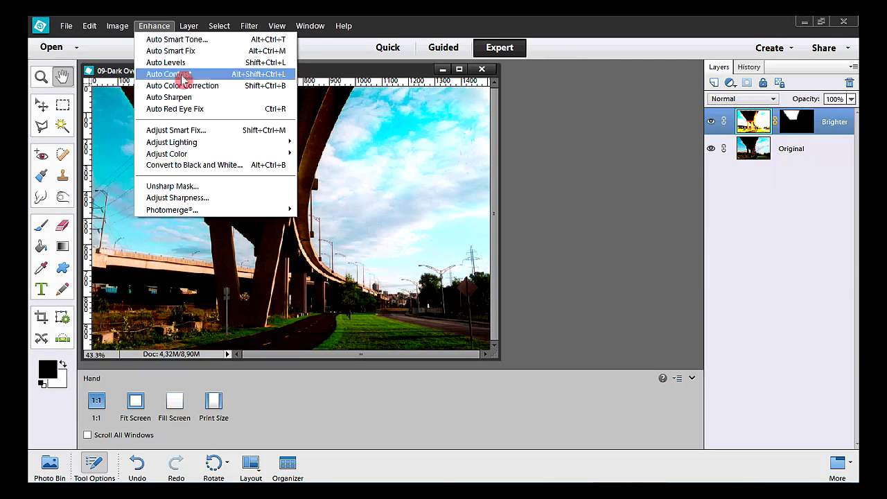
mouse_move(219, 156)
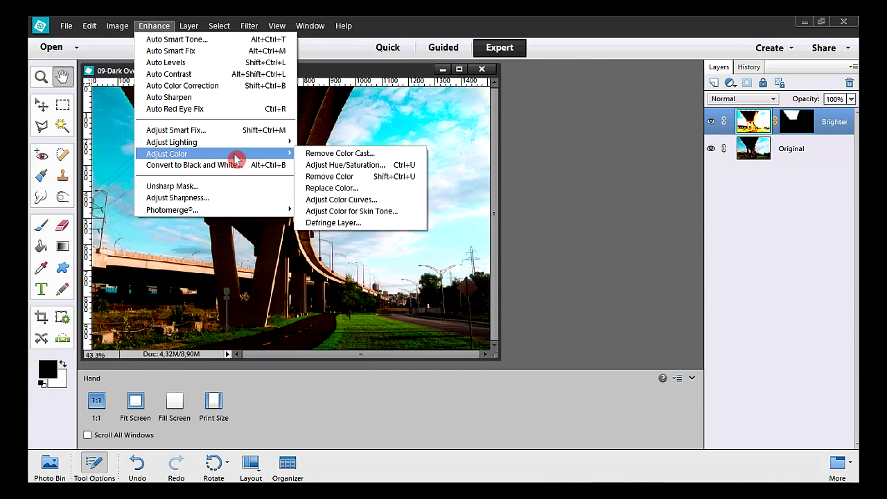
left_click(390, 165)
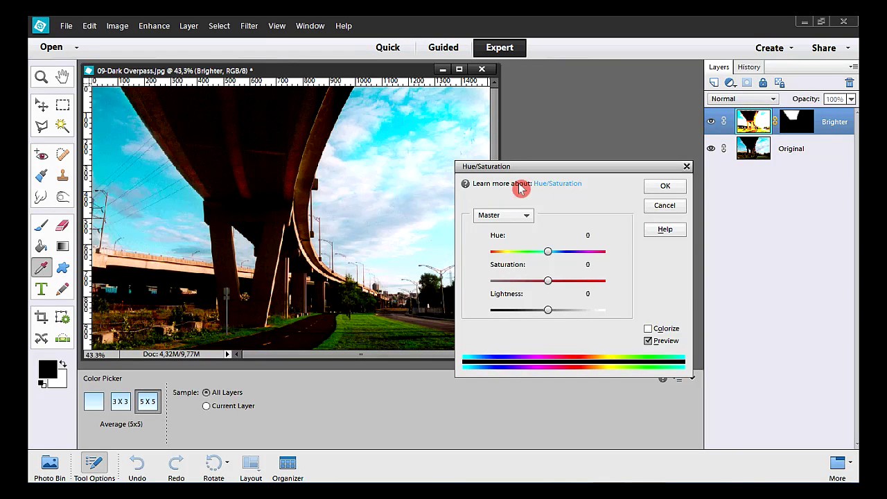
left_click(528, 217)
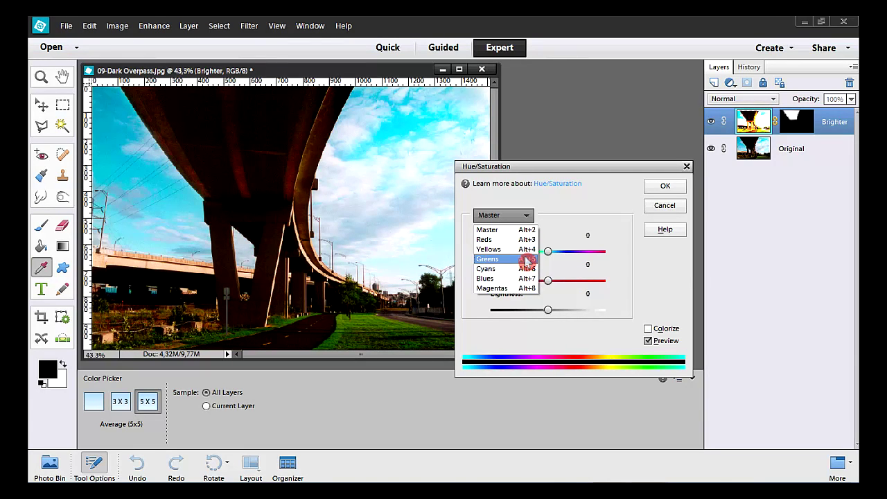
left_click(514, 240)
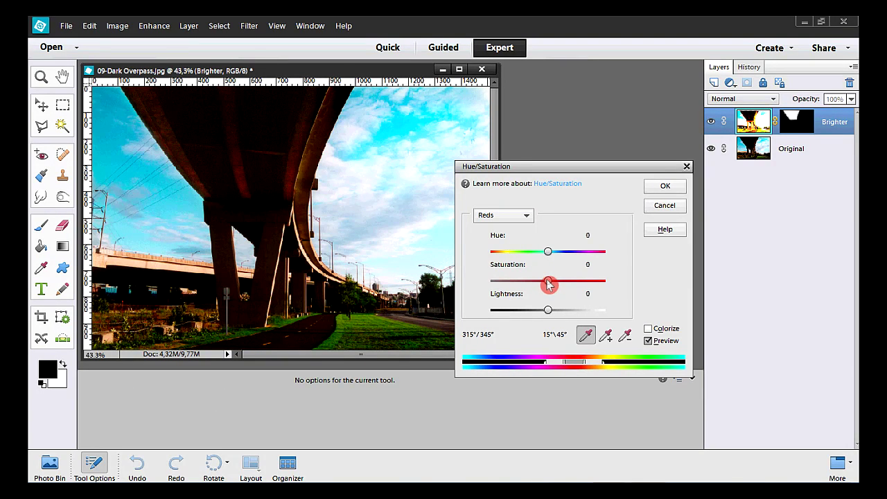
mouse_move(549, 283)
left_mouse_down()
mouse_move(602, 277)
mouse_move(468, 295)
mouse_move(533, 284)
left_mouse_up()
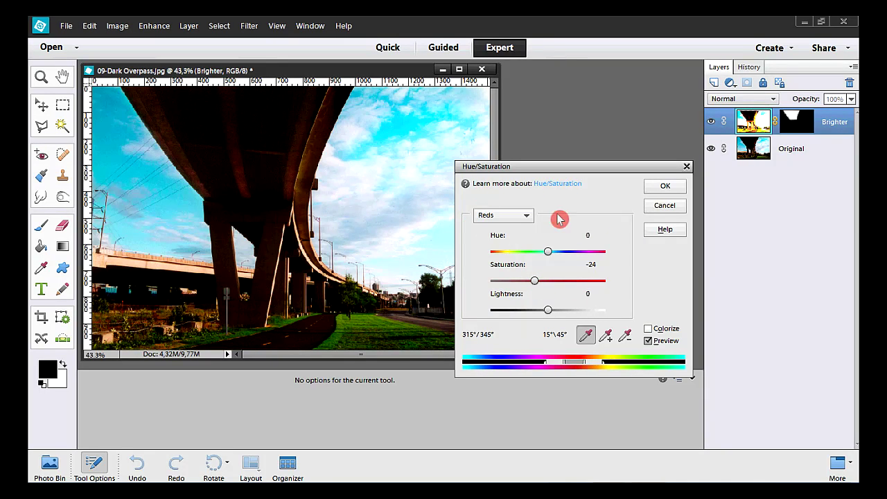
Set the Master lightness to -42 and apply the Hue/Saturation adjustment
left_click(526, 218)
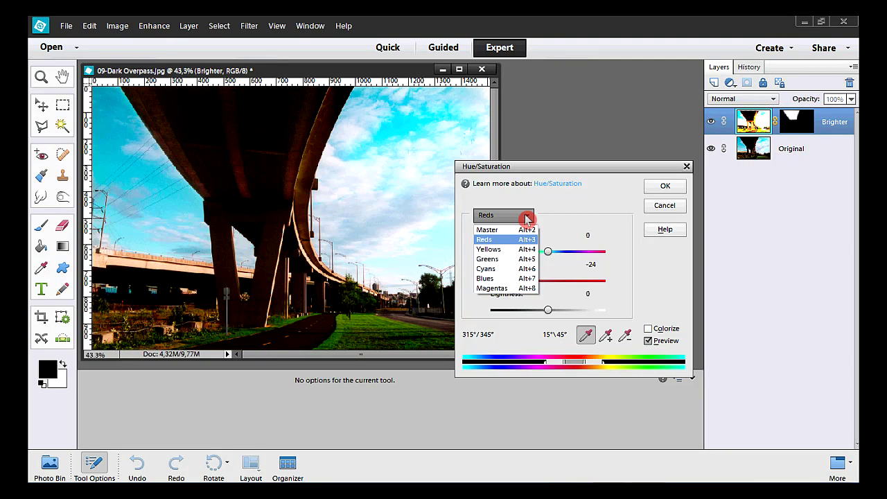
left_click(523, 228)
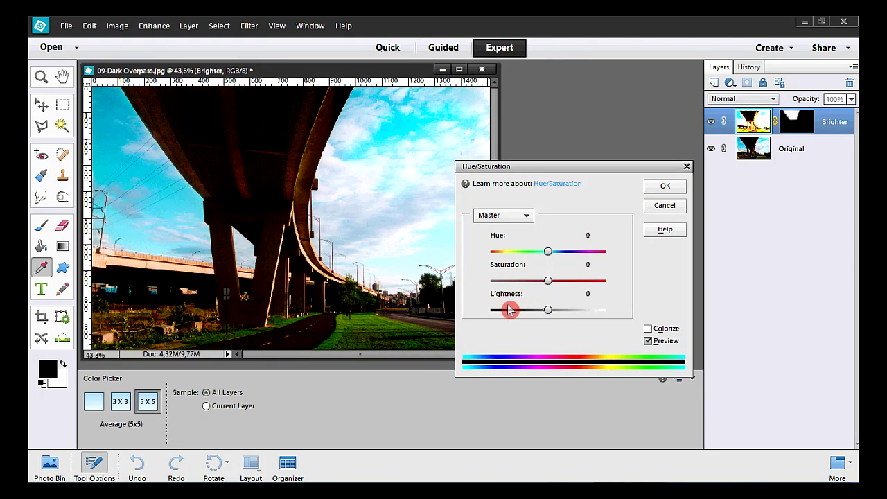
mouse_move(548, 314)
left_mouse_down()
mouse_move(568, 313)
mouse_move(552, 313)
left_mouse_up()
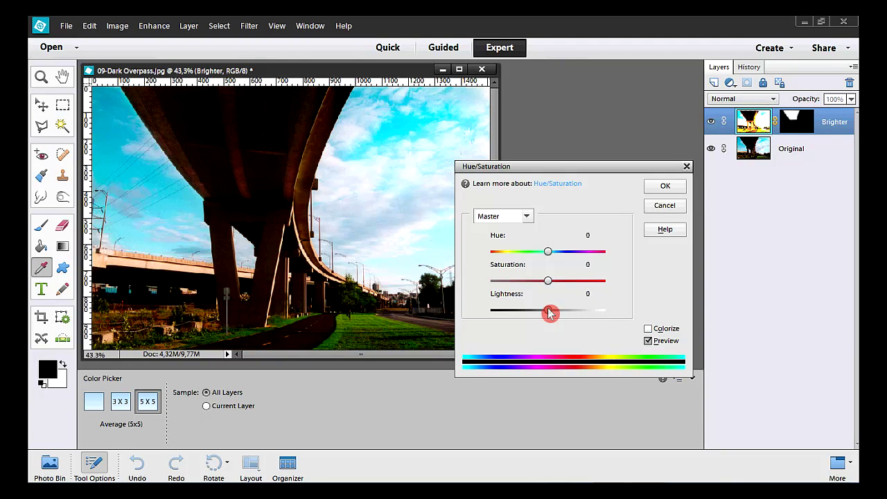
left_click_drag(549, 314, 544, 315)
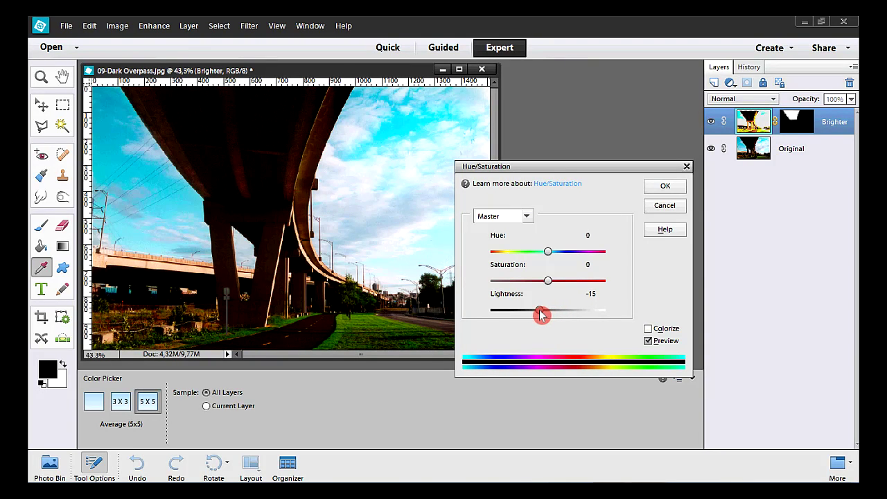
mouse_move(539, 315)
left_mouse_down()
mouse_move(474, 316)
mouse_move(532, 316)
left_mouse_up()
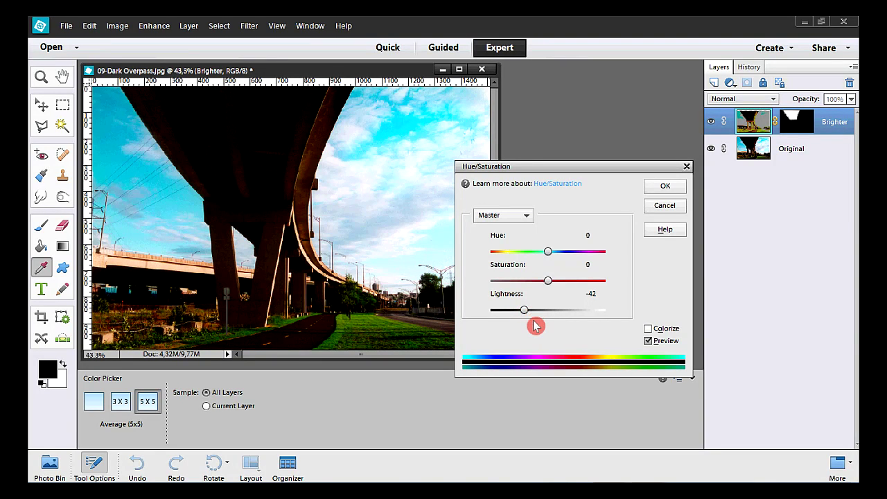
left_click(664, 188)
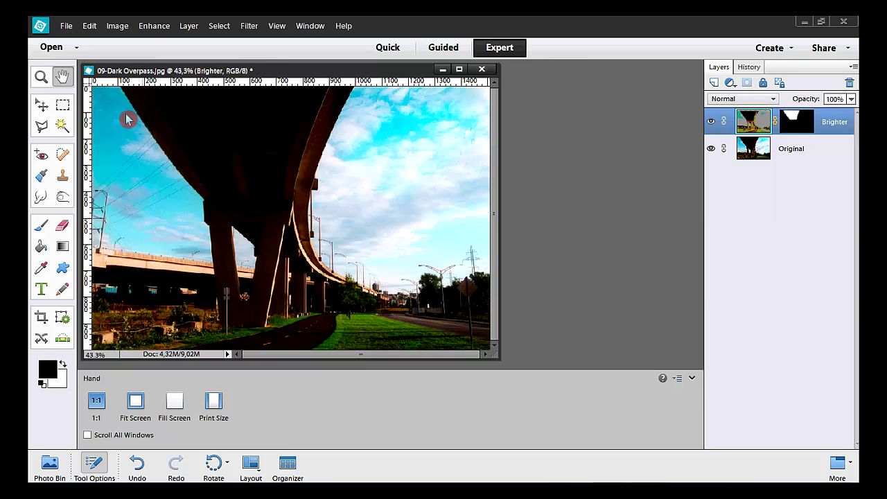
Start the Reduce Noise filter on the Brighter layer and set its strength to 5
left_click(41, 76)
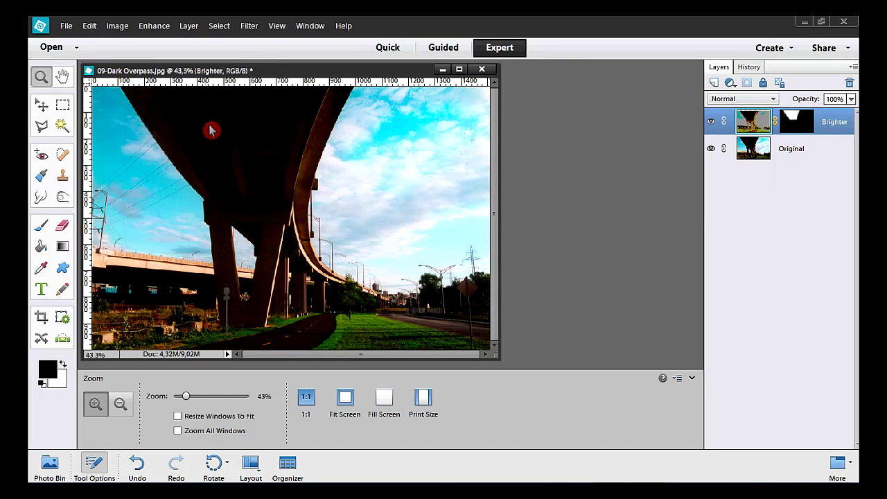
left_click_drag(219, 135, 336, 220)
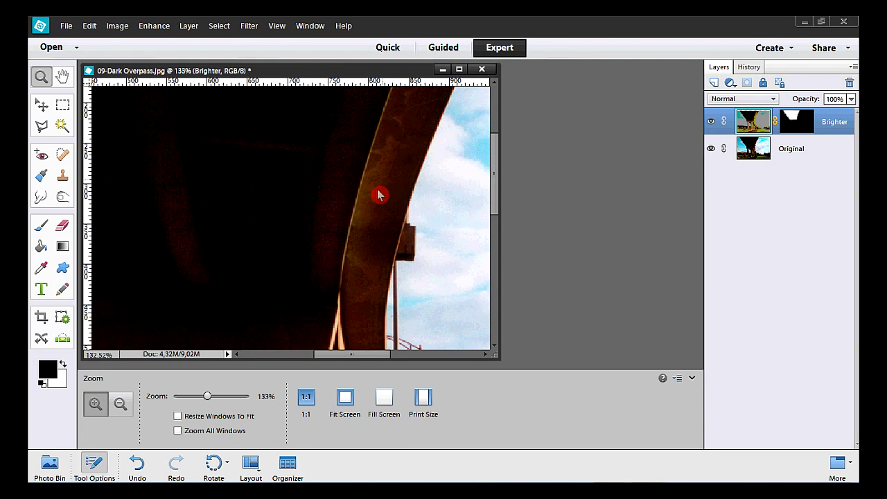
left_click_drag(497, 156, 492, 138)
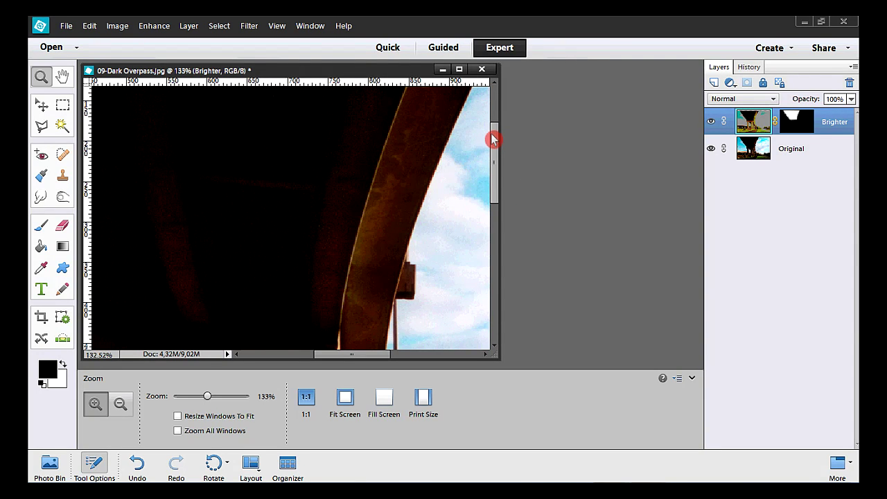
left_click(250, 28)
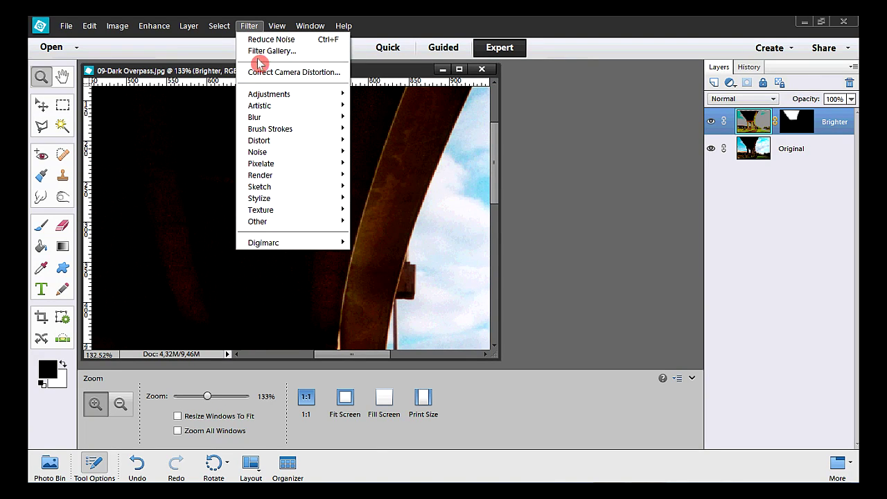
mouse_move(282, 151)
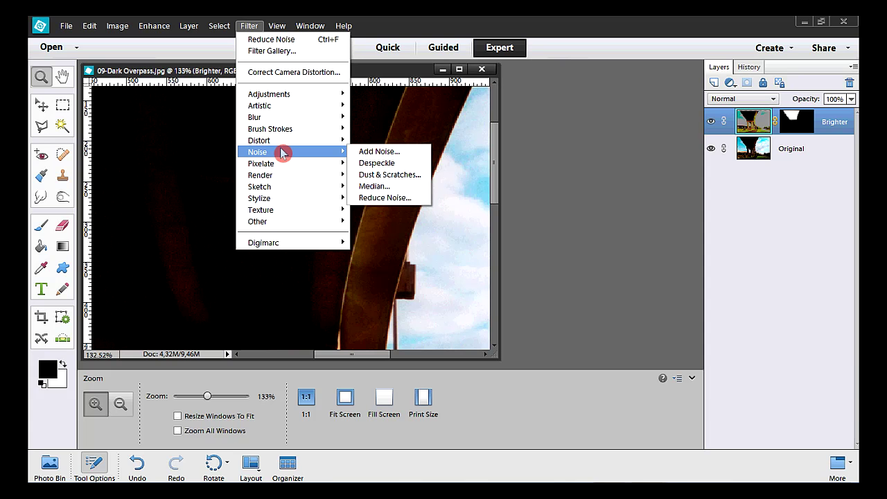
left_click(397, 199)
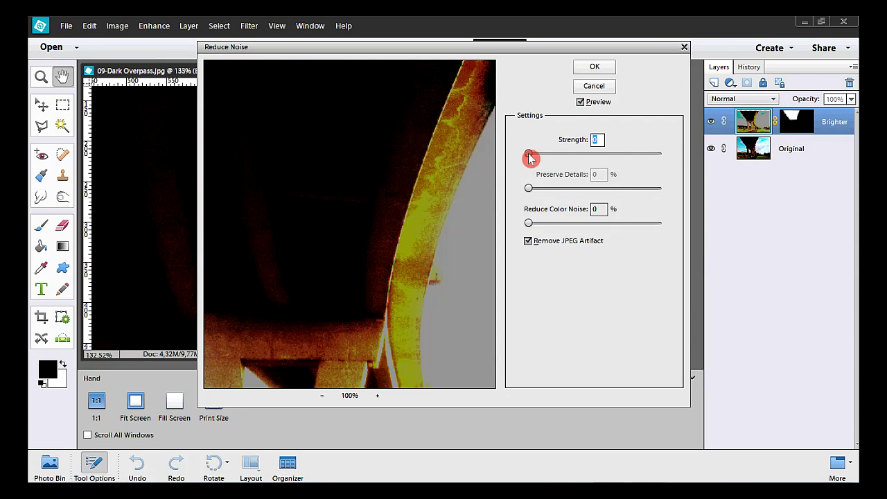
left_click_drag(535, 158, 595, 155)
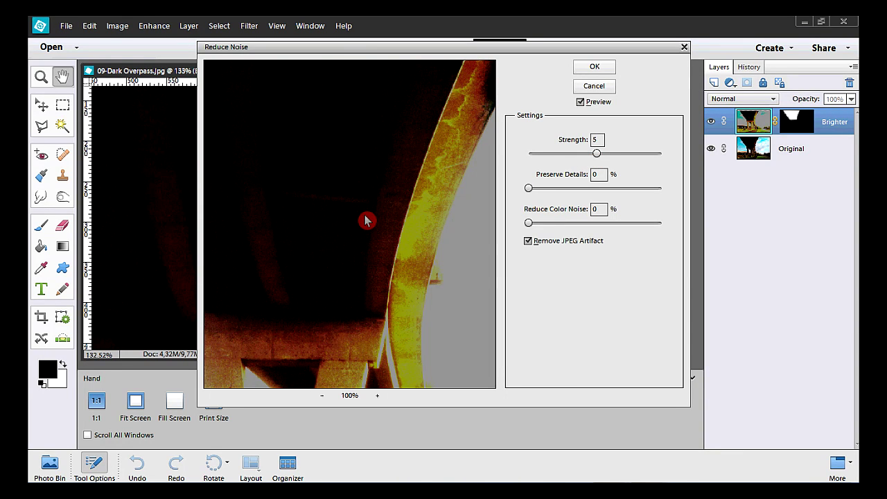
left_click_drag(366, 220, 373, 220)
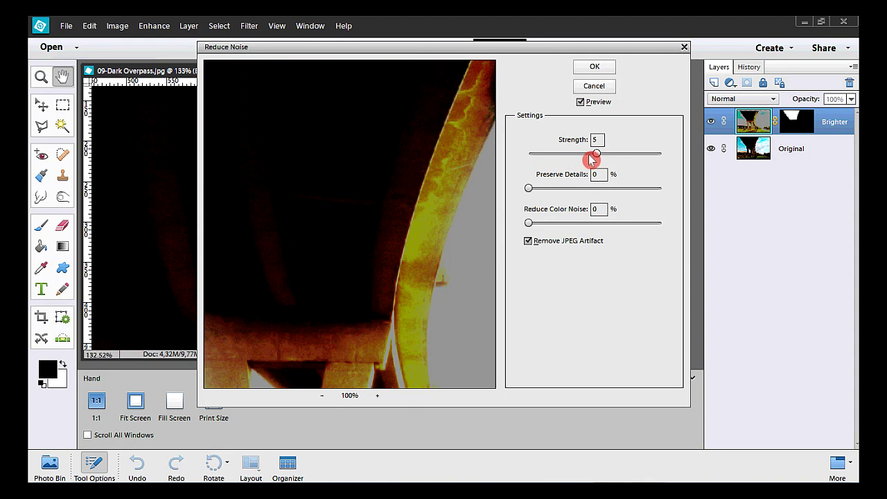
Try a noise reduction strength of 10 and inspect the underside and pillars in the filter preview
left_click_drag(602, 158, 669, 161)
left_click_drag(368, 294, 372, 130)
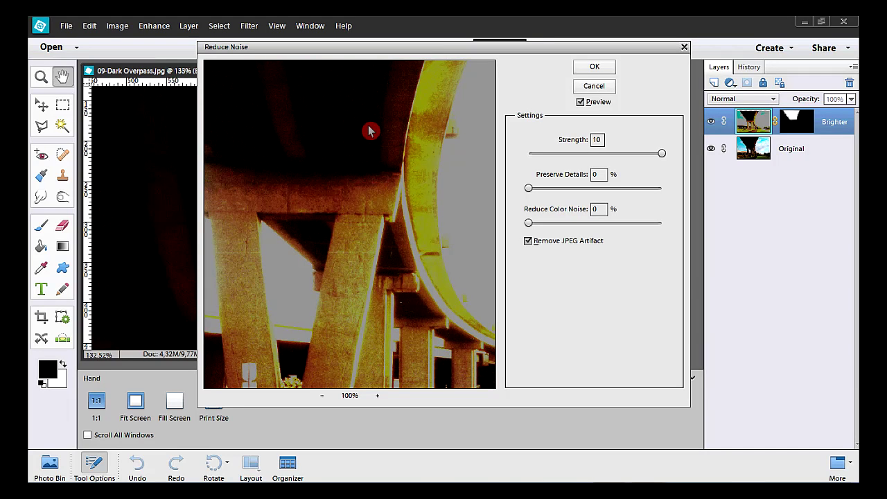
left_click_drag(369, 130, 402, 275)
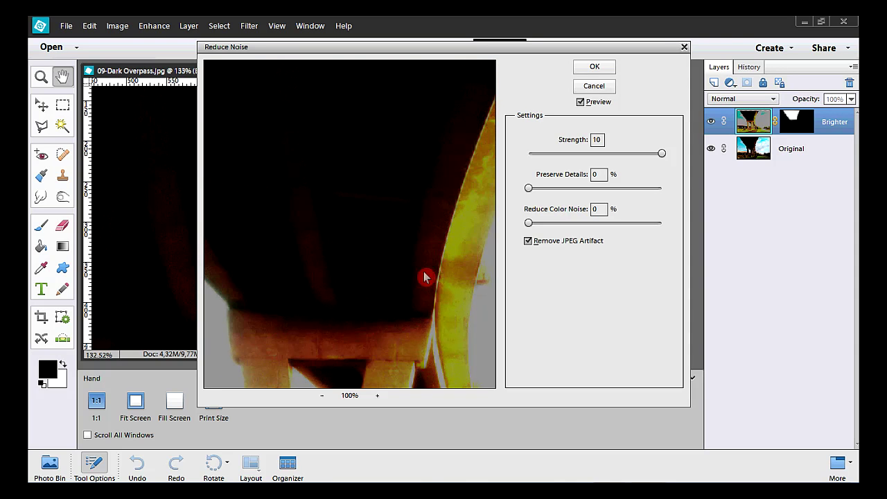
Set the noise reduction strength to 6, keep Preserve Details and Reduce Color Noise at 0%, and apply the filter
left_click_drag(663, 157, 614, 163)
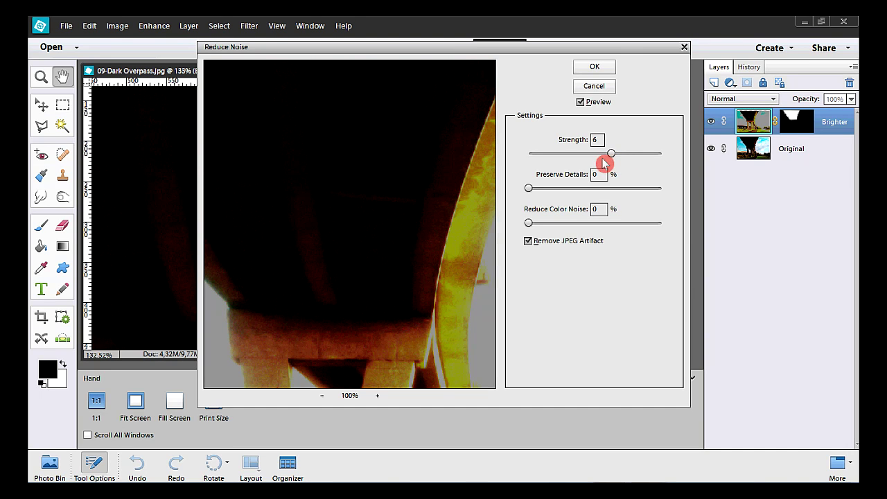
mouse_move(528, 188)
left_mouse_down()
mouse_move(661, 190)
mouse_move(528, 196)
left_mouse_up()
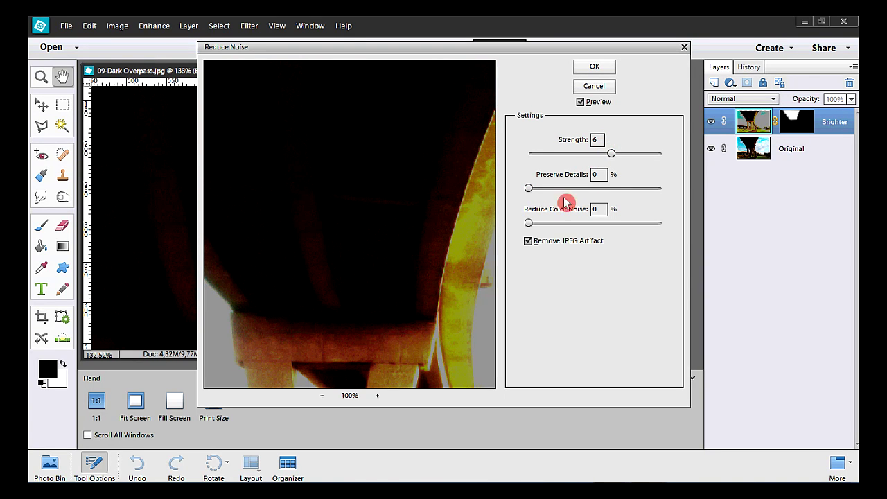
mouse_move(532, 225)
left_mouse_down()
mouse_move(600, 225)
mouse_move(531, 228)
mouse_move(534, 251)
mouse_move(530, 237)
left_mouse_up()
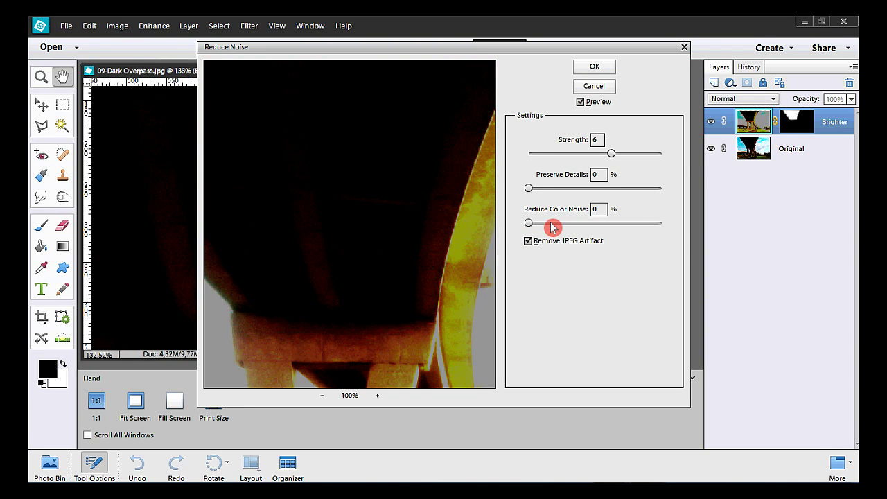
left_click(593, 68)
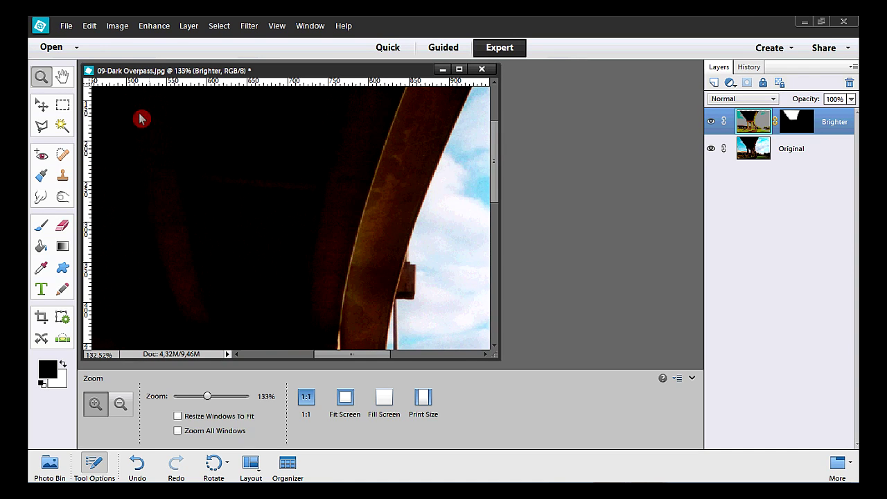
Hide and reshow the Brighter layer to compare the whole photo before and after the edits
double_click(63, 80)
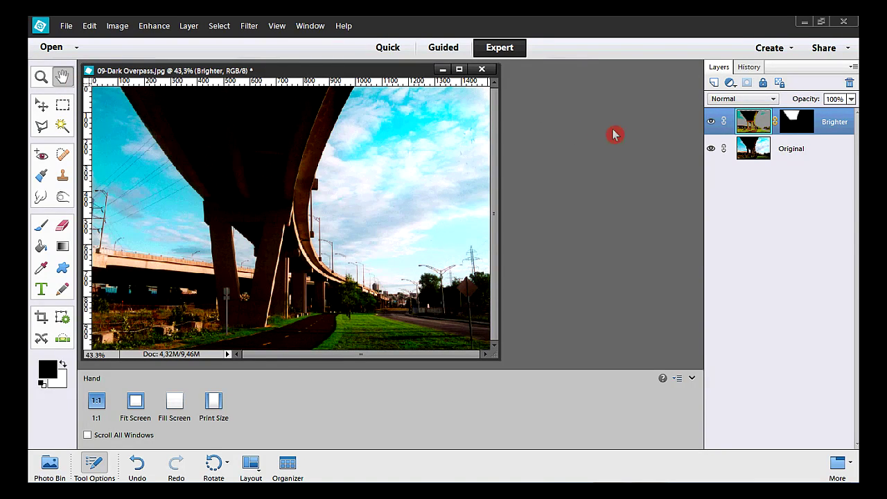
left_click(711, 122)
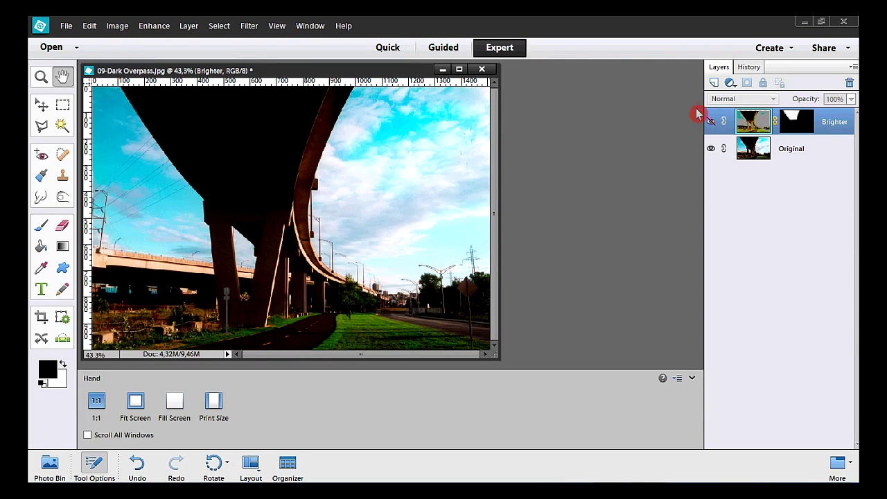
left_click(714, 123)
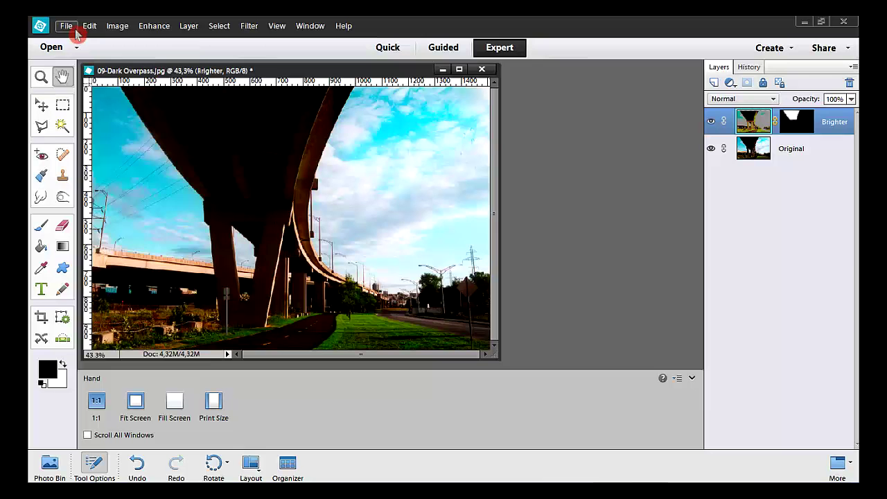
Open the file commands for the edited overpass image
left_click(67, 26)
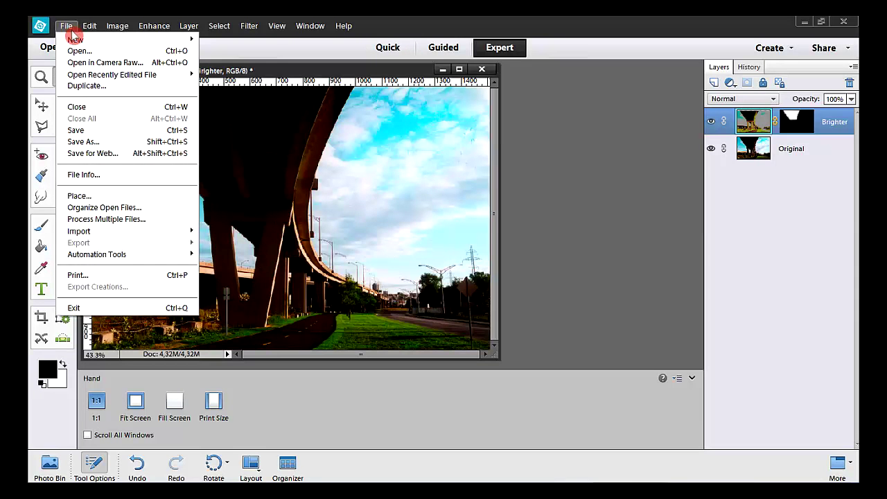